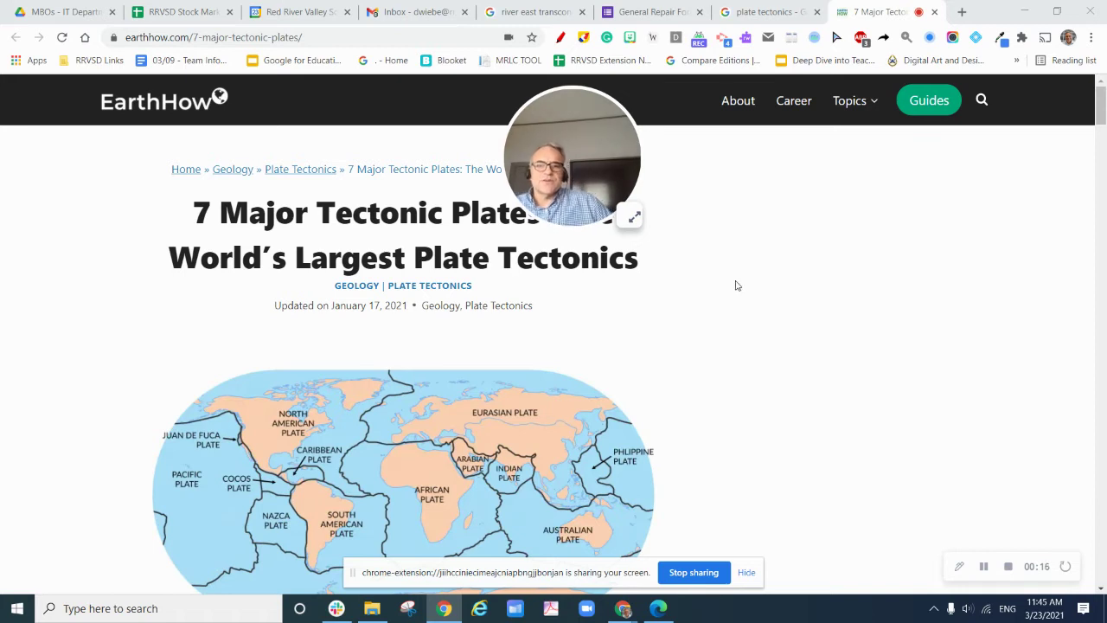
Start the page-drawing extension and use the red pen to loop spots on the title, date line, East Asia and the blank margin
left_click_drag(576, 168, 598, 160)
scroll(779, 342, "down", 1)
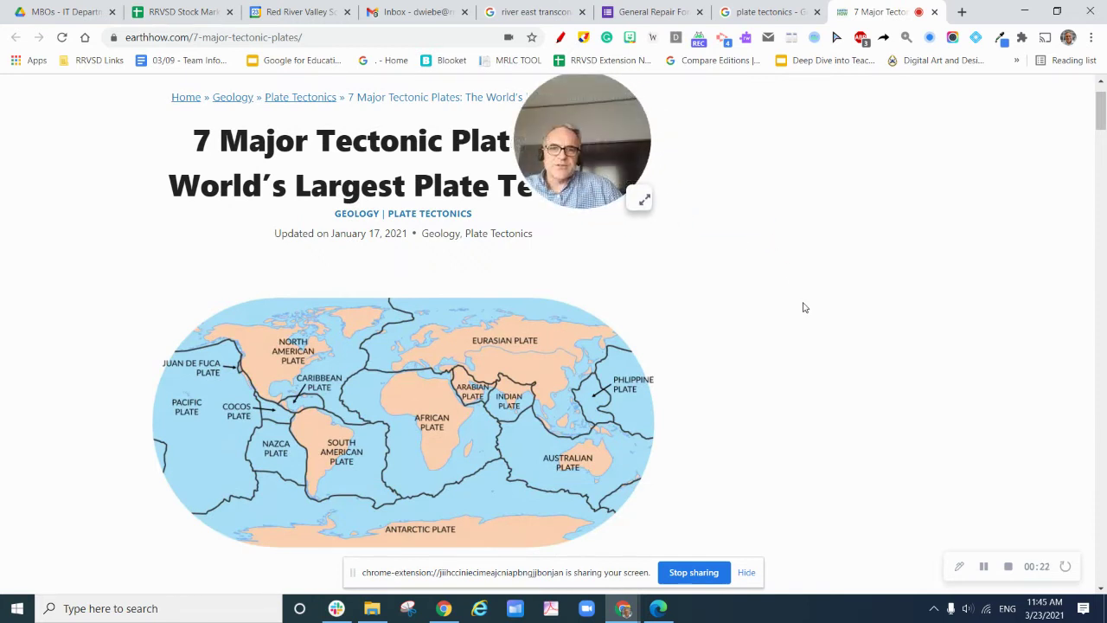
left_click(561, 38)
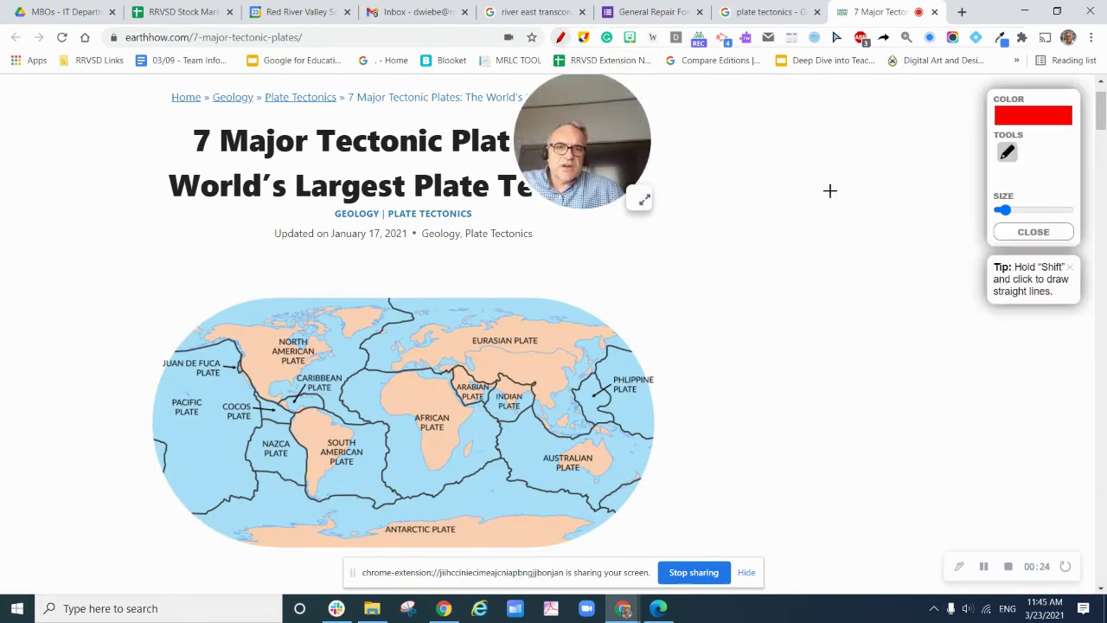
left_click(1041, 121)
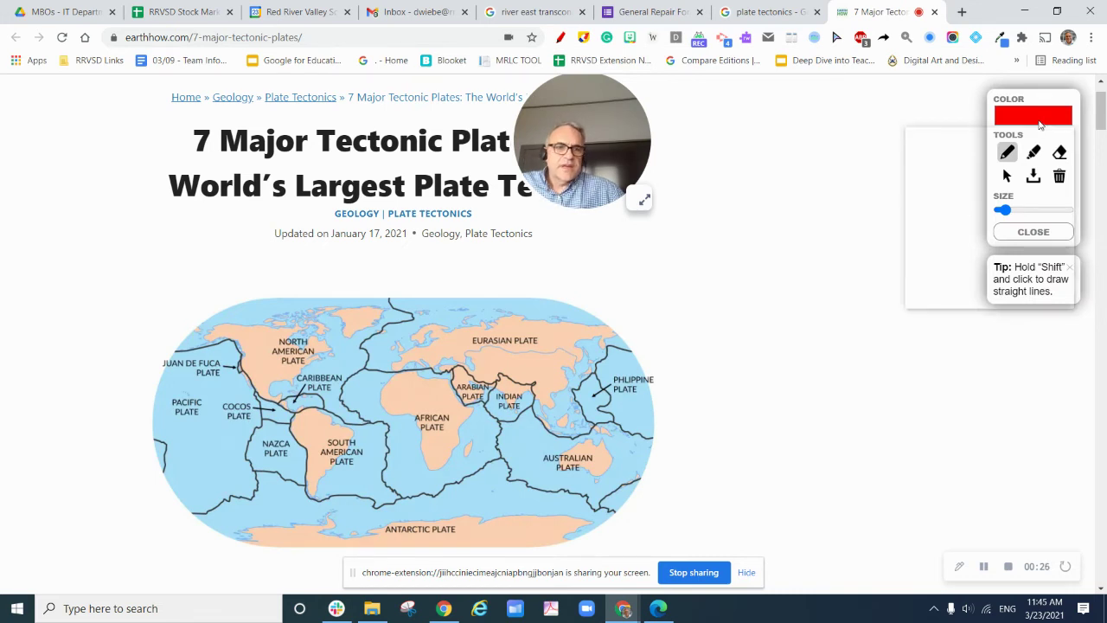
left_click(861, 258)
mouse_move(574, 340)
left_mouse_down()
mouse_move(569, 384)
mouse_move(554, 353)
left_mouse_up()
mouse_move(742, 296)
left_mouse_down()
mouse_move(771, 323)
mouse_move(761, 316)
left_mouse_up()
left_click_drag(755, 381, 752, 387)
mouse_move(346, 196)
left_mouse_down()
mouse_move(298, 216)
mouse_move(344, 180)
left_mouse_up()
left_click_drag(428, 246, 466, 234)
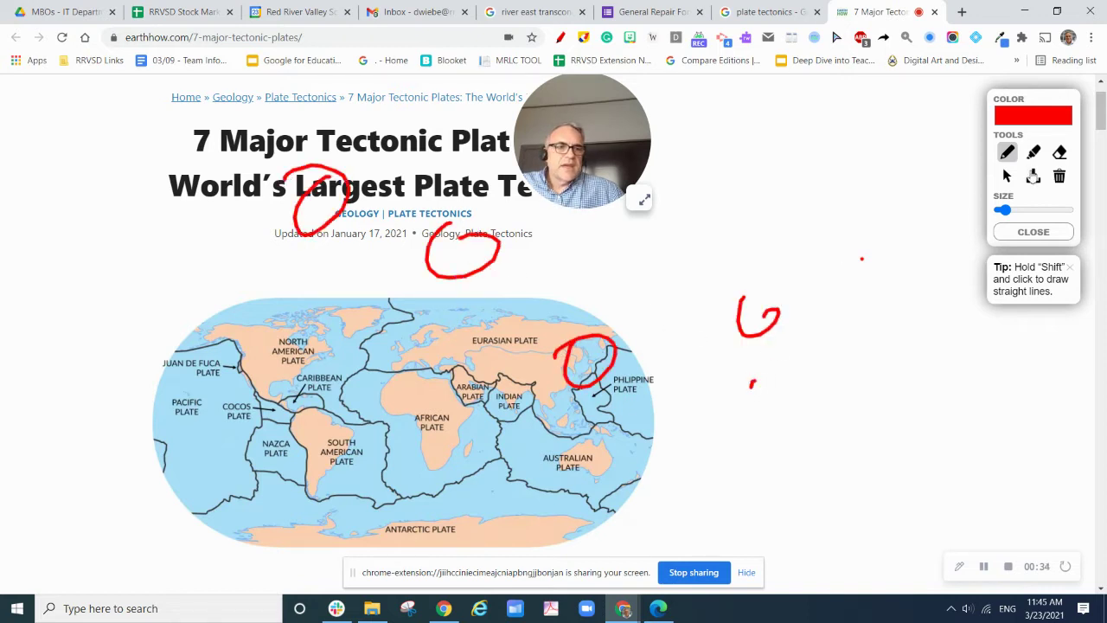
Highlight the Eurasian Plate label in red, then enlarge the highlighter and mark the Atlantic between South America and Africa
left_click(1034, 154)
mouse_move(465, 350)
left_mouse_down()
mouse_move(538, 340)
mouse_move(476, 355)
left_mouse_up()
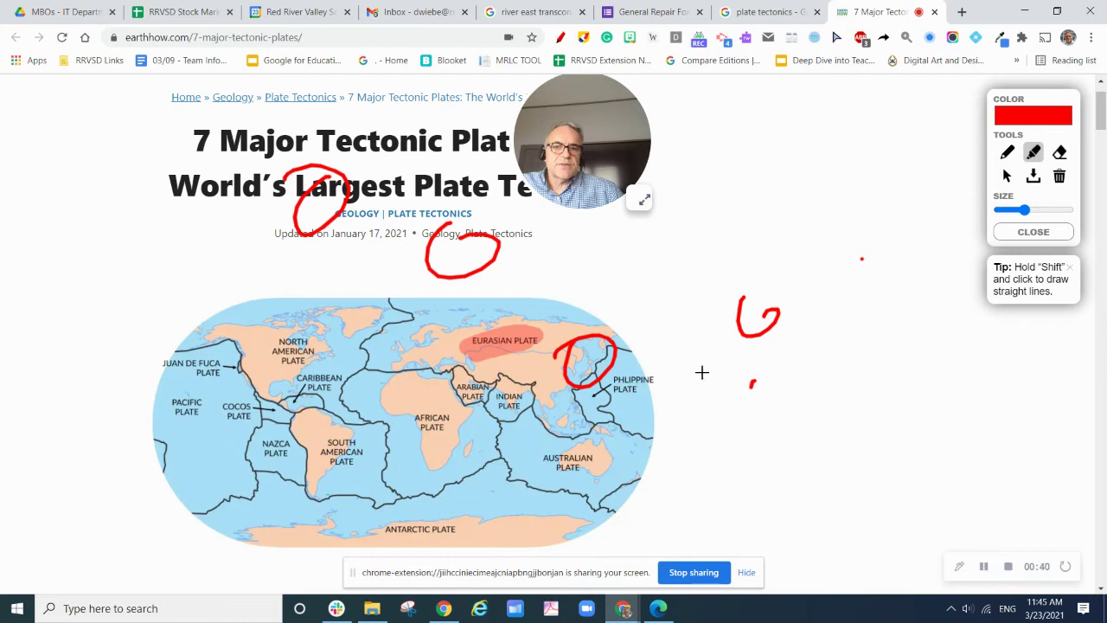
left_click_drag(1024, 211, 1047, 211)
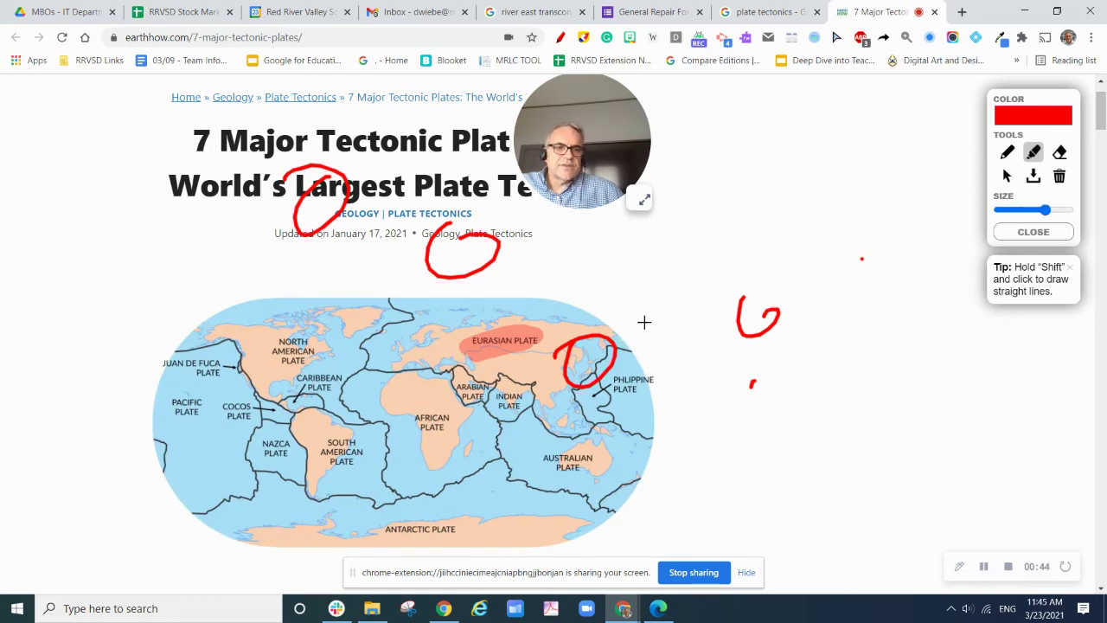
mouse_move(322, 379)
left_mouse_down()
mouse_move(383, 420)
mouse_move(372, 435)
left_mouse_up()
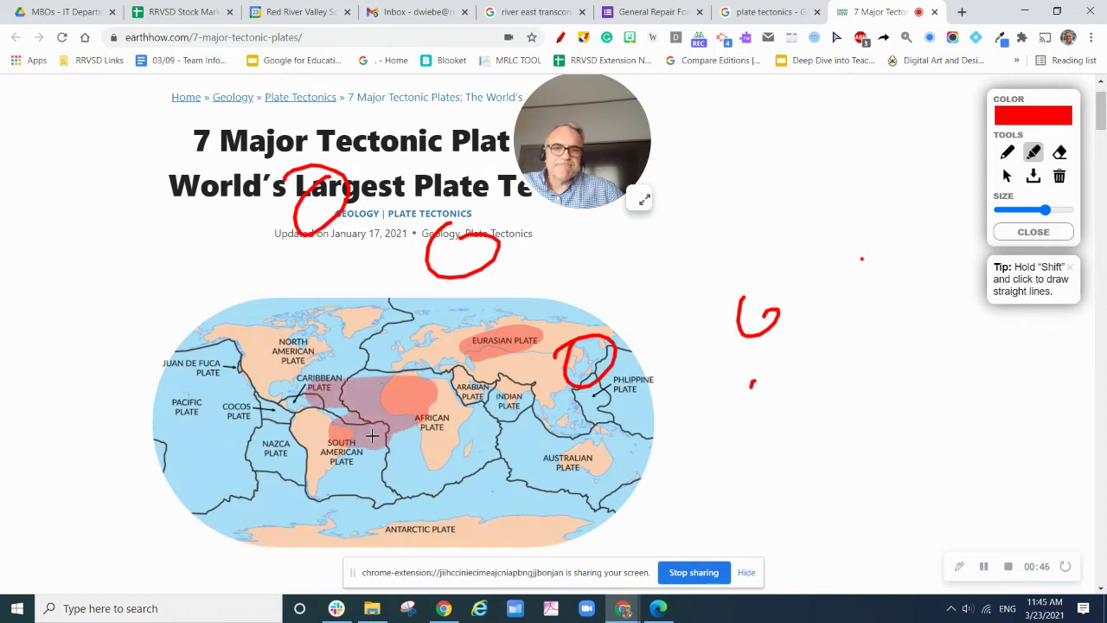
Erase part of the Atlantic highlight with the eraser, then delete all remaining drawings from the page
left_click(1060, 152)
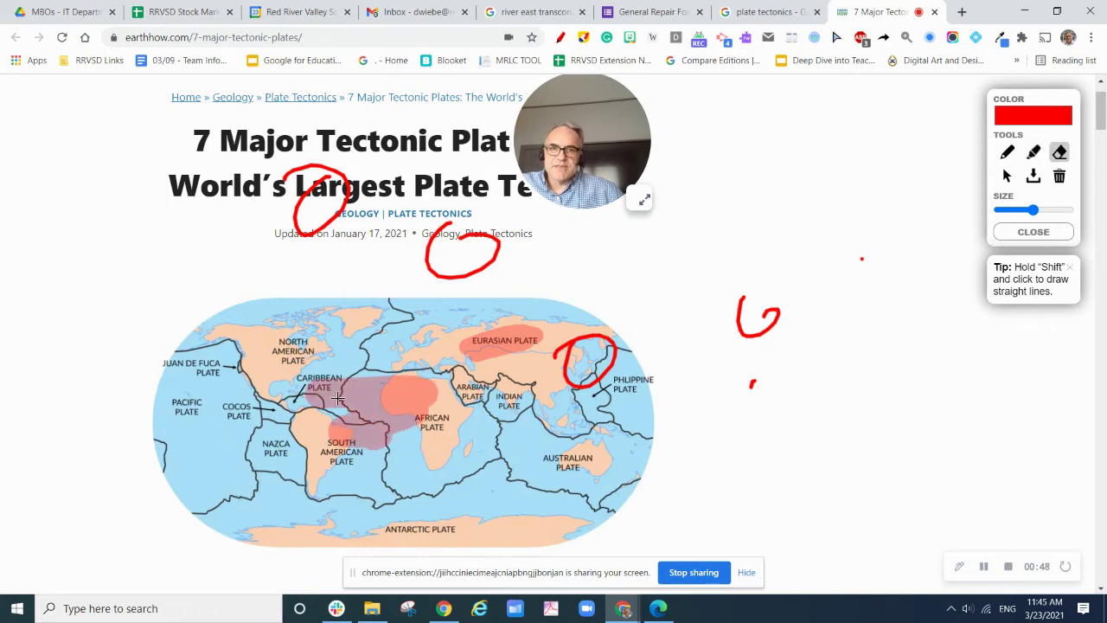
mouse_move(379, 422)
left_mouse_down()
mouse_move(445, 391)
mouse_move(405, 391)
left_mouse_up()
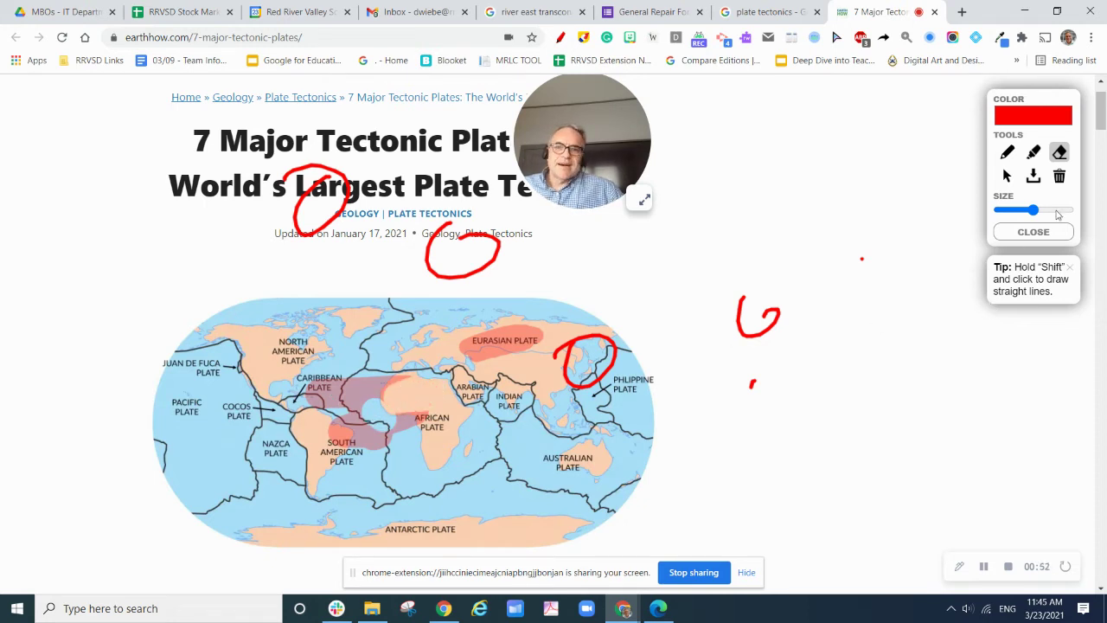
left_click(1064, 181)
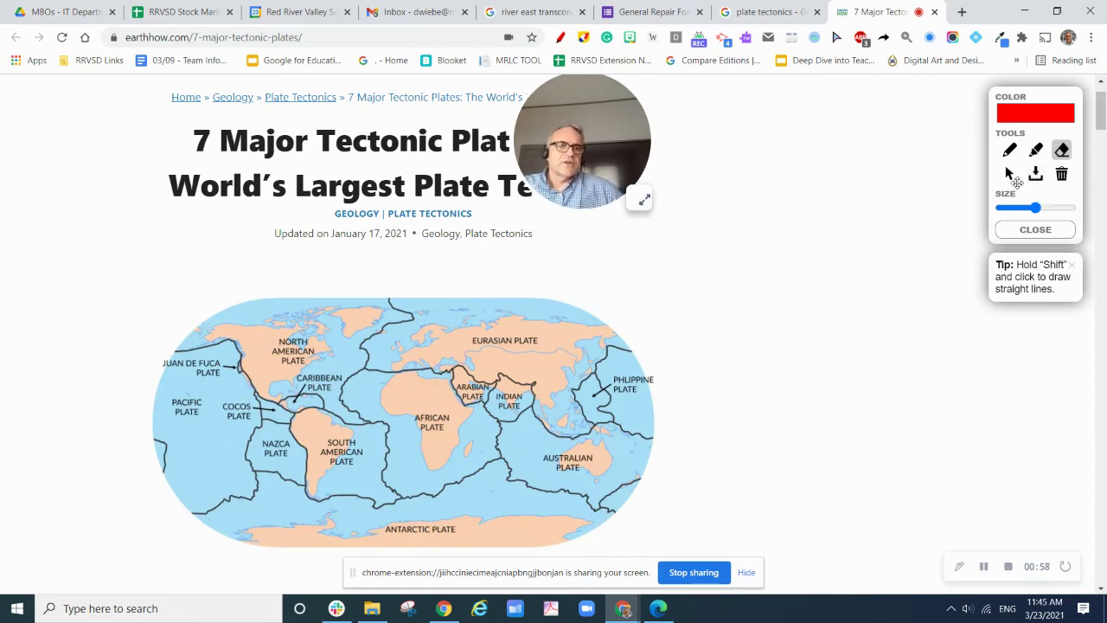
Switch from drawing to the cursor so the page can be scrolled, and close the drawing tools
left_click(1008, 175)
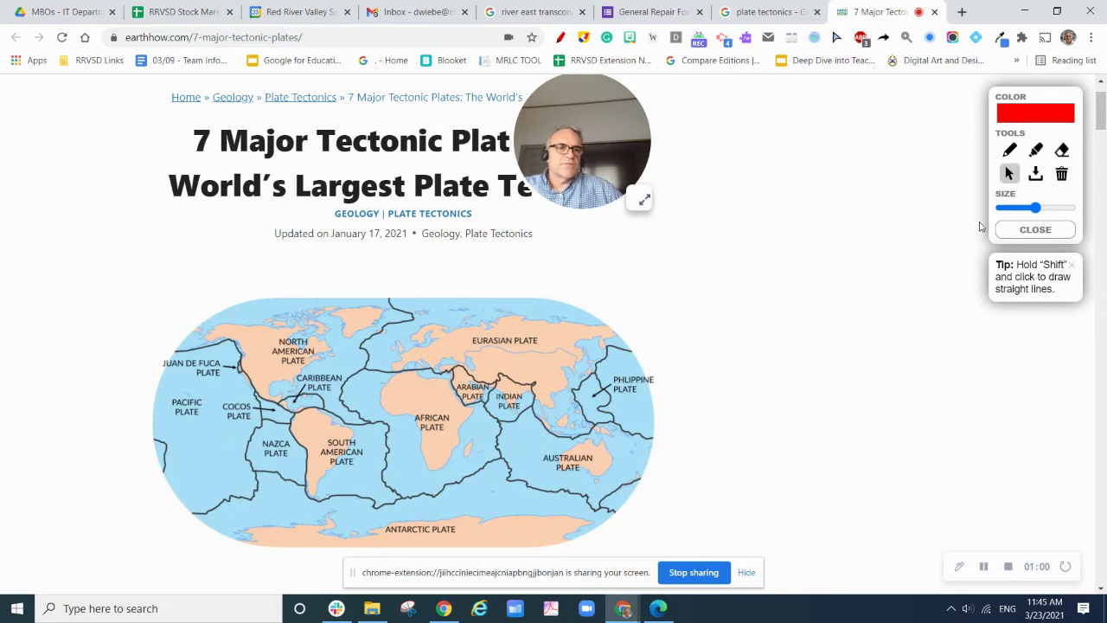
left_click_drag(1106, 127, 1106, 125)
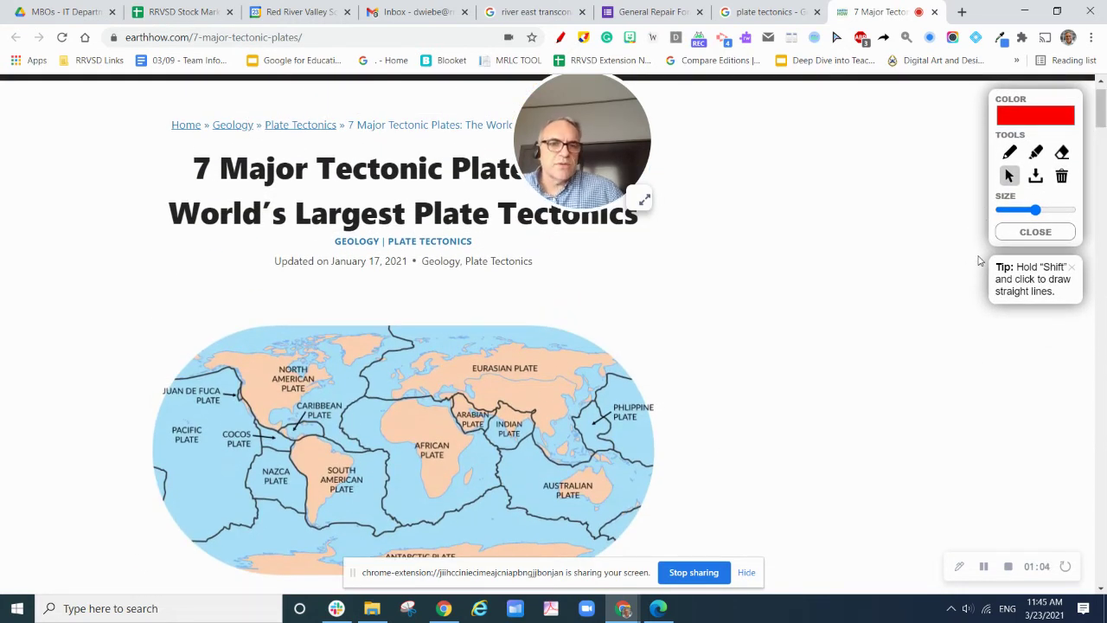
left_click(1035, 232)
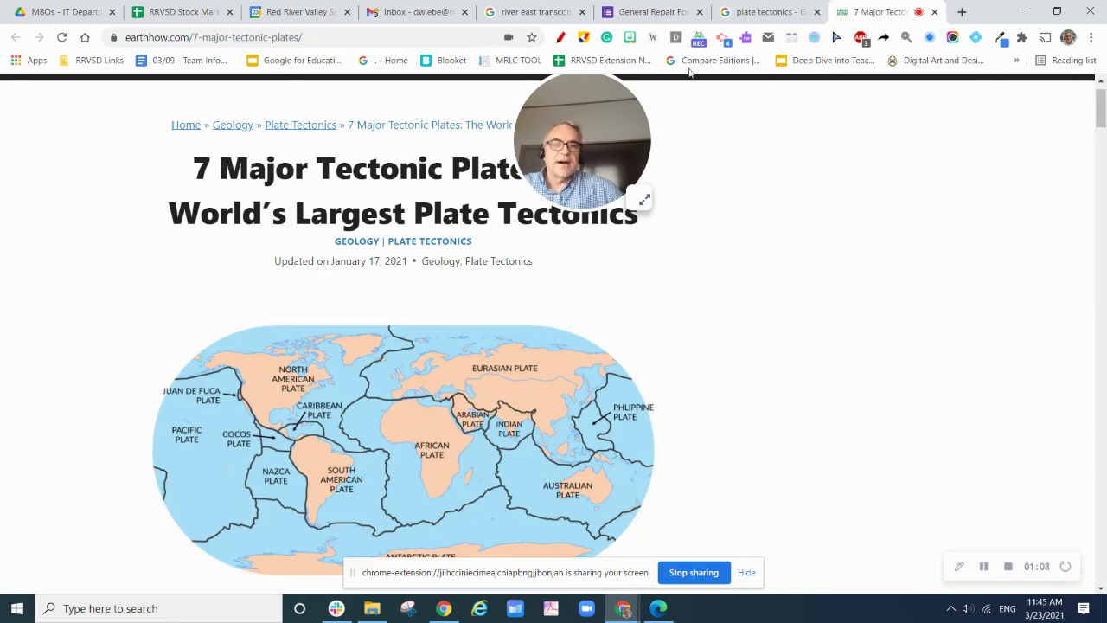
Open Web Paint, circle northeastern Asia with the blue pencil, and mark over the Eurasian Plate label at 64% transparency
left_click(586, 39)
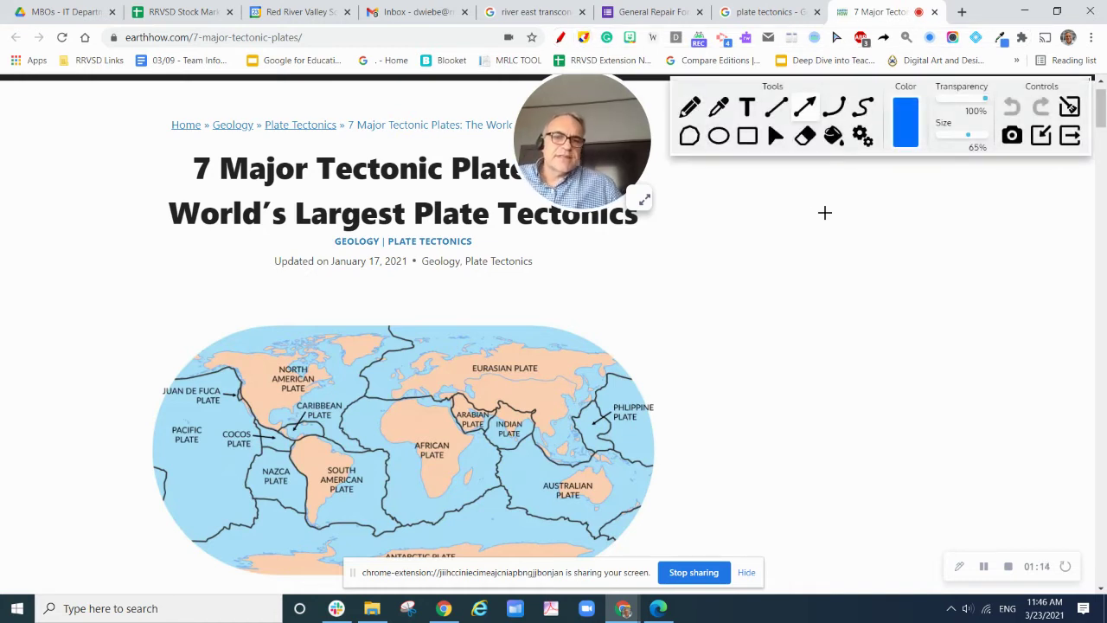
left_click(690, 108)
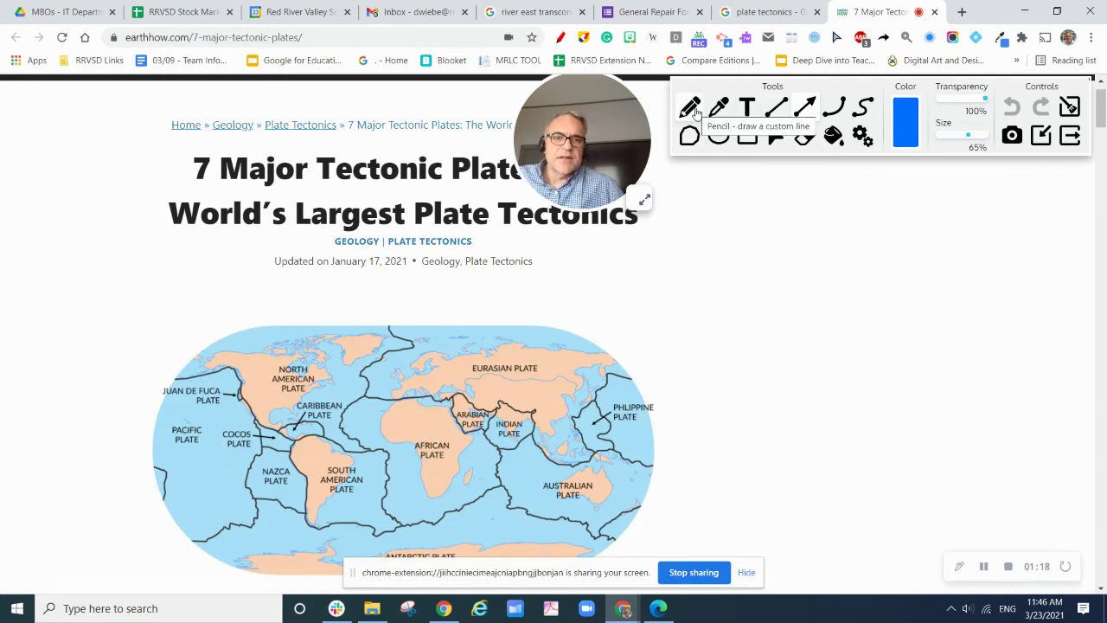
mouse_move(585, 312)
left_mouse_down()
mouse_move(529, 368)
mouse_move(554, 313)
mouse_move(539, 302)
left_mouse_up()
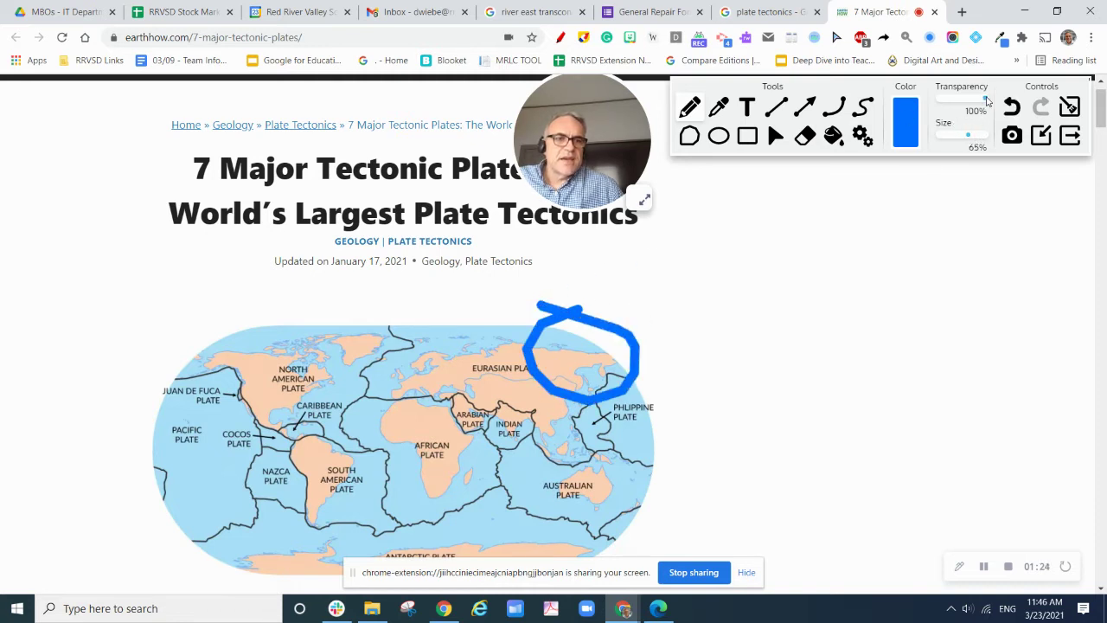
left_click_drag(988, 103, 972, 105)
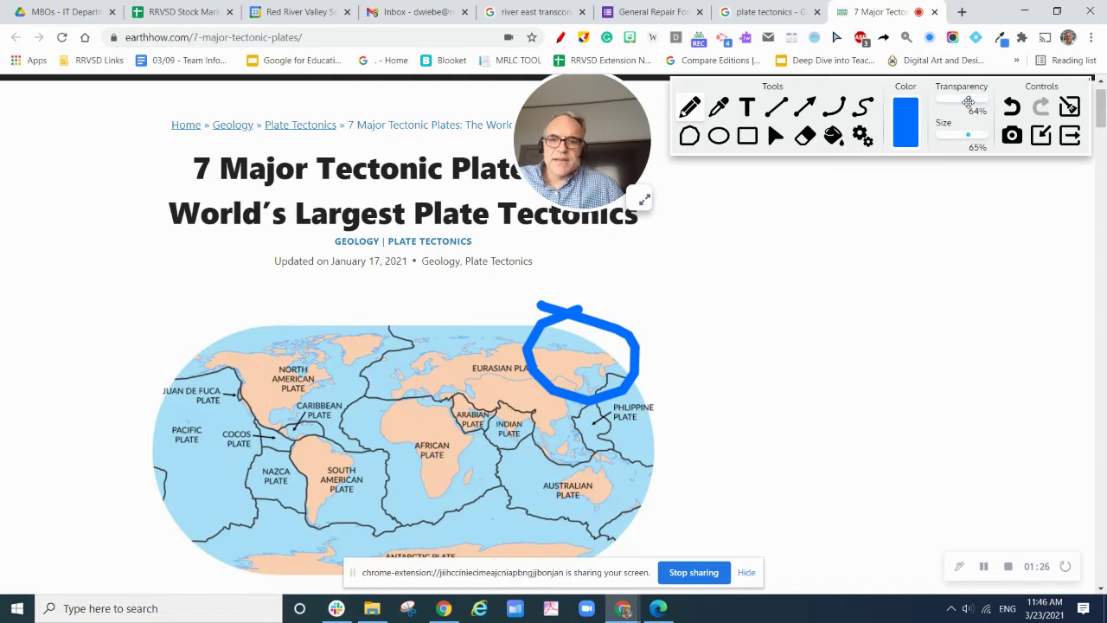
left_click_drag(520, 356, 462, 365)
Change the pencil color to red (255, 0, 25) and circle the North Atlantic beside western Europe
left_click(902, 131)
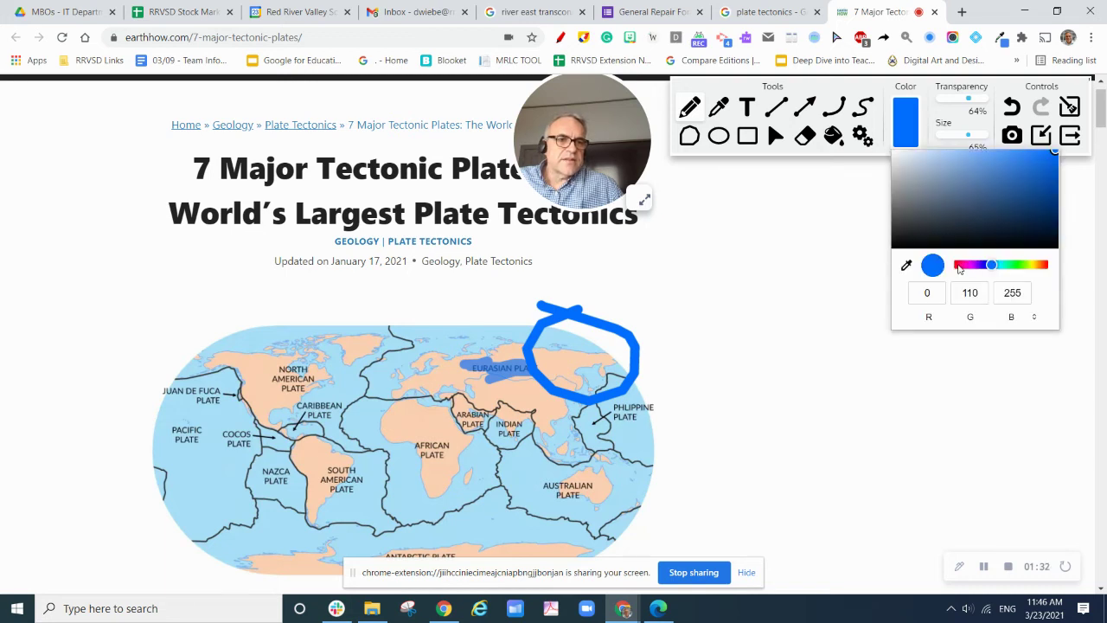
left_click(959, 266)
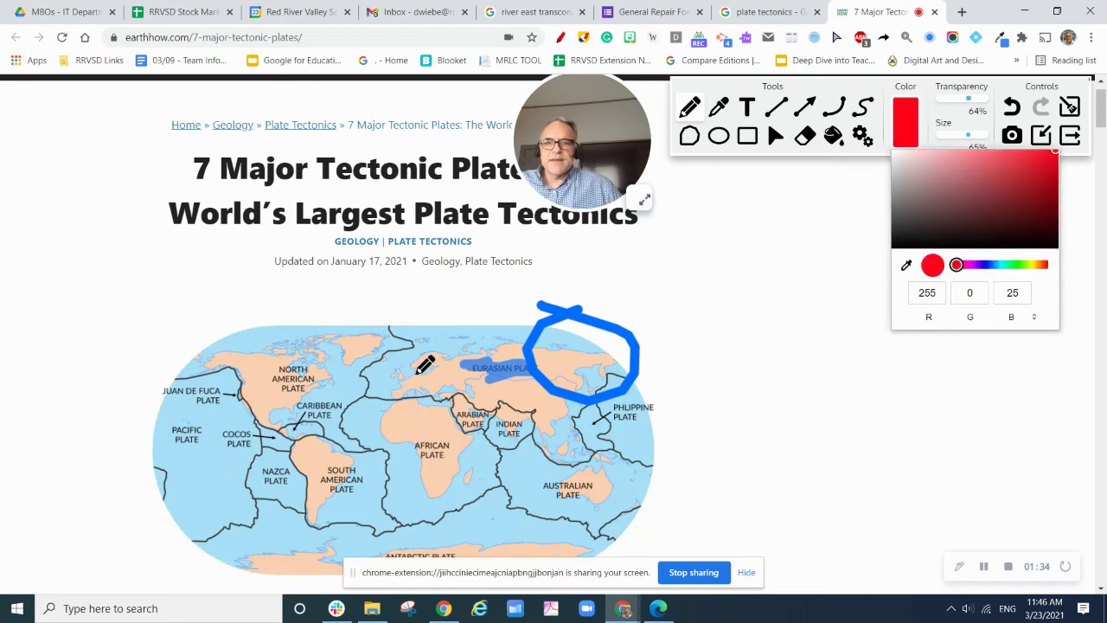
mouse_move(358, 360)
left_mouse_down()
mouse_move(361, 337)
mouse_move(445, 373)
left_mouse_up()
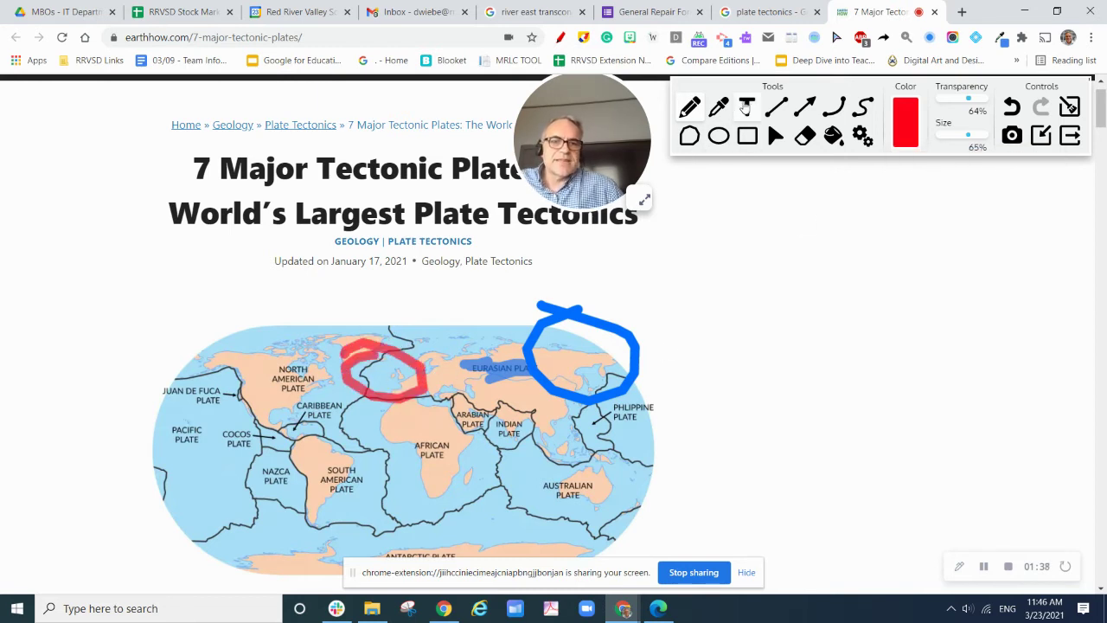
Add the red text TEST over northern Africa and the Arabian Plate, then remove it with the eraser
left_click(748, 106)
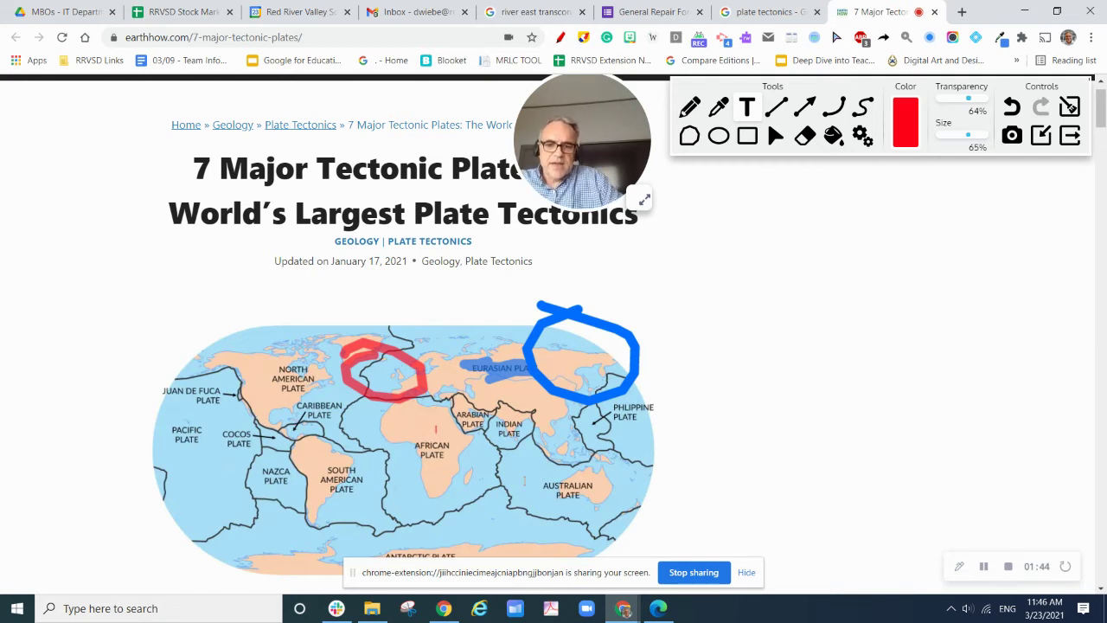
type("TEST")
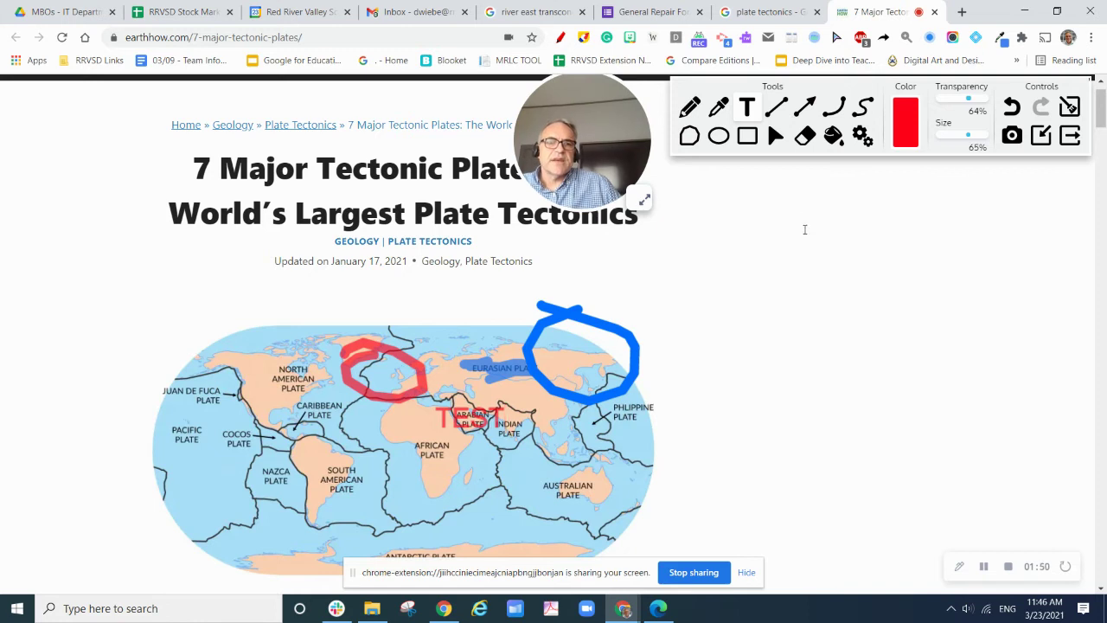
left_click(805, 136)
left_click_drag(507, 403, 444, 416)
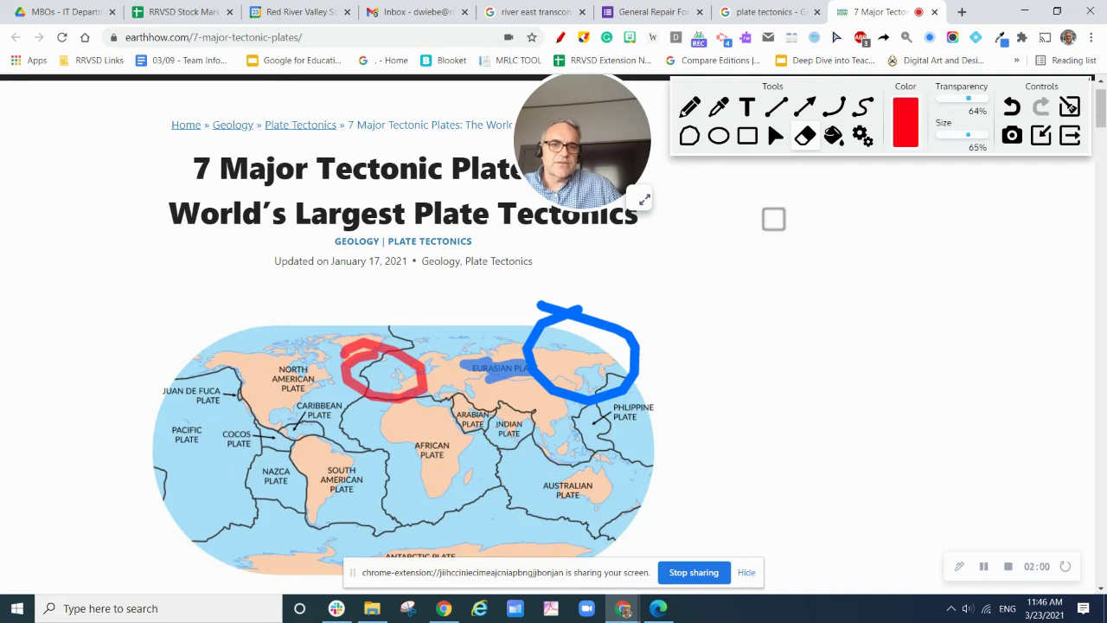
Draw a red rectangle around the Nazca and South American plates and a red circle over southern Africa
left_click(746, 138)
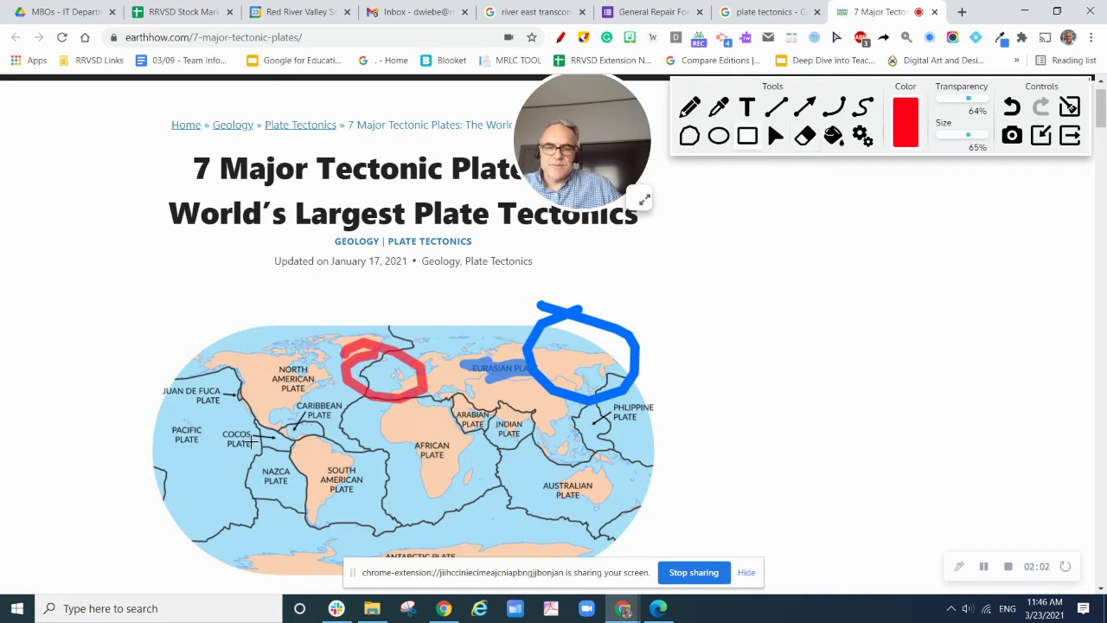
left_click_drag(264, 437, 378, 512)
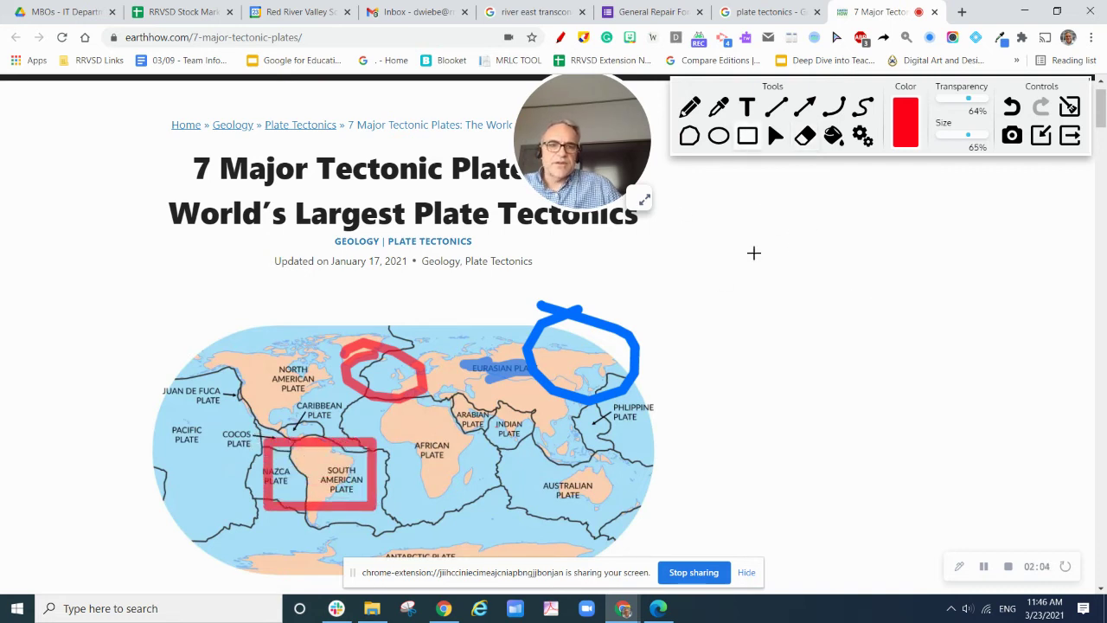
left_click(721, 141)
left_click_drag(413, 444, 502, 530)
Clear all drawings and draw two red arrows, one across North America to its southwest coast and one from the Pacific to the Cocos Plate
left_click(804, 106)
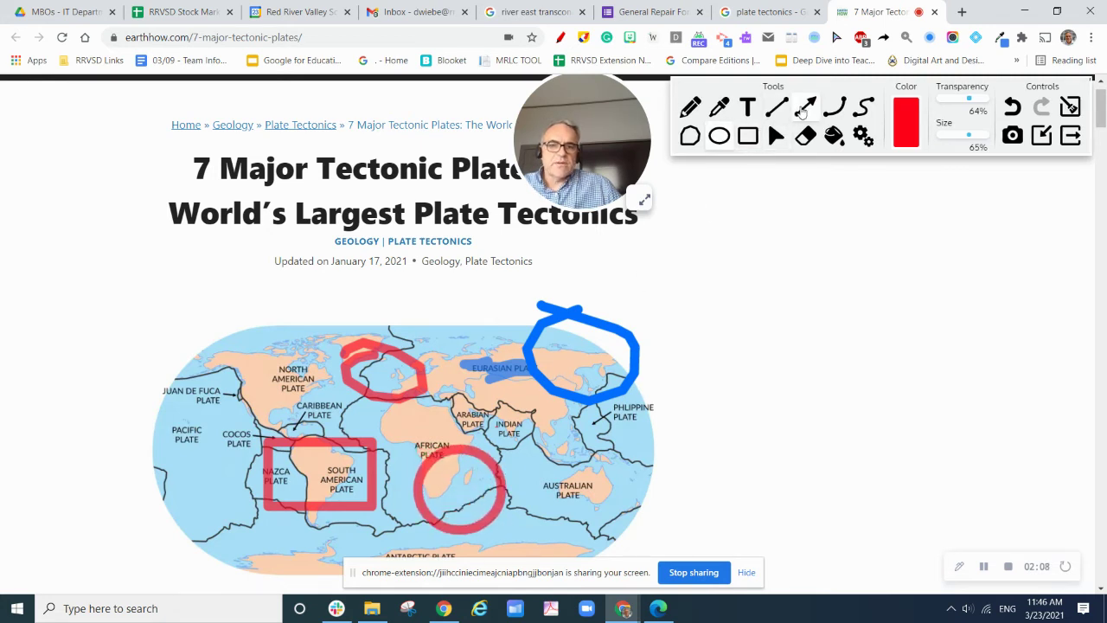
left_click(1068, 107)
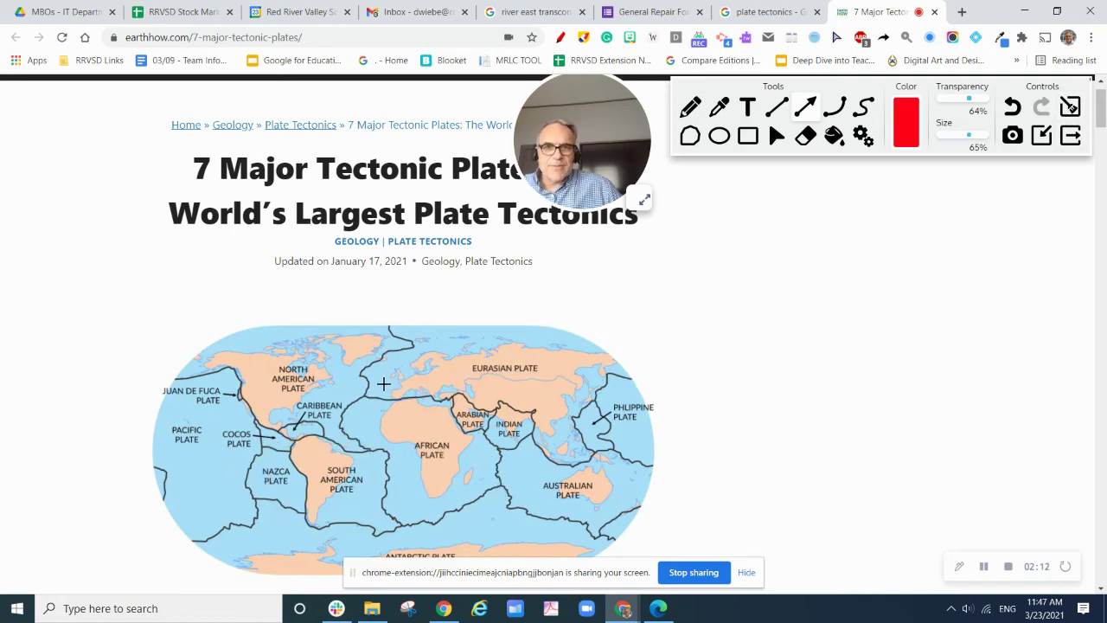
left_click_drag(323, 376, 260, 407)
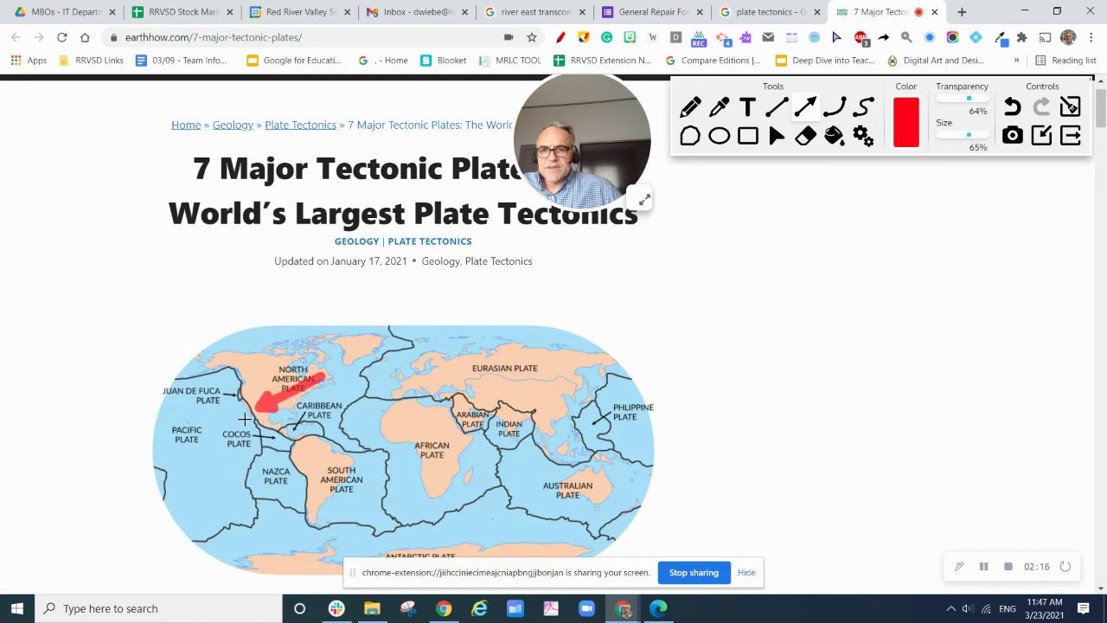
left_click_drag(181, 406, 238, 435)
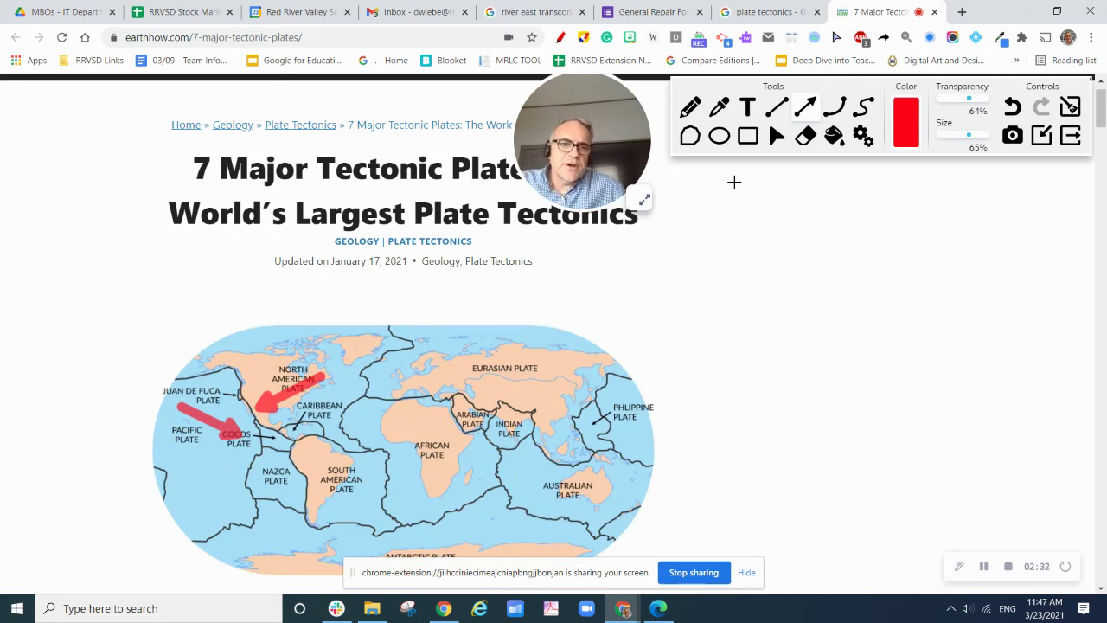
Take a screenshot of the annotated page and crop it to the date line and most of the plate map
left_click(1012, 136)
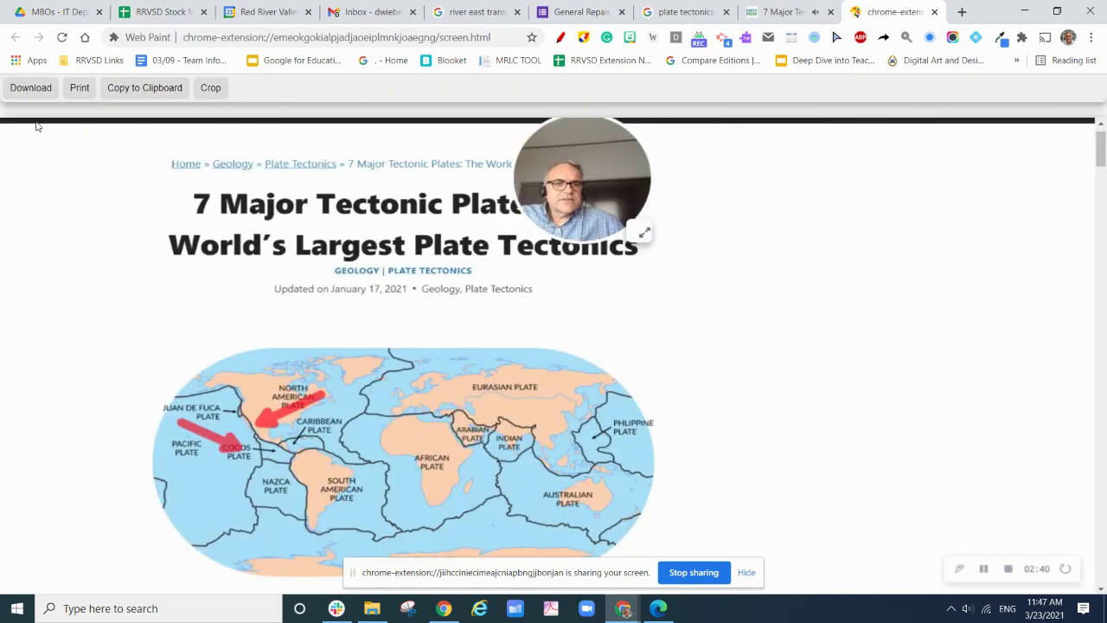
left_click(210, 88)
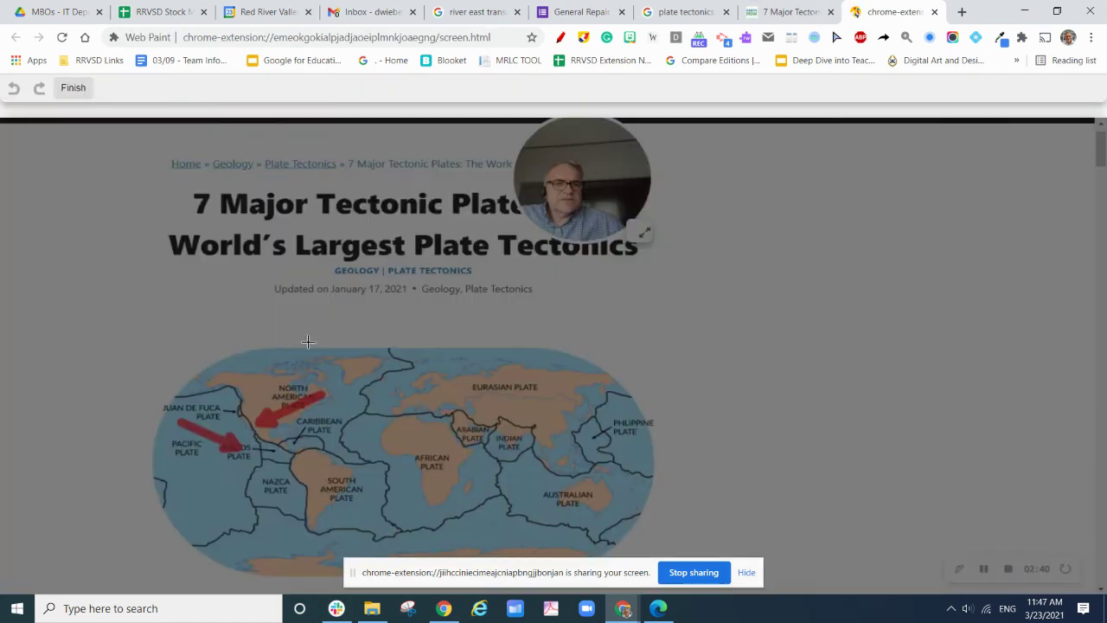
left_click_drag(87, 254, 756, 528)
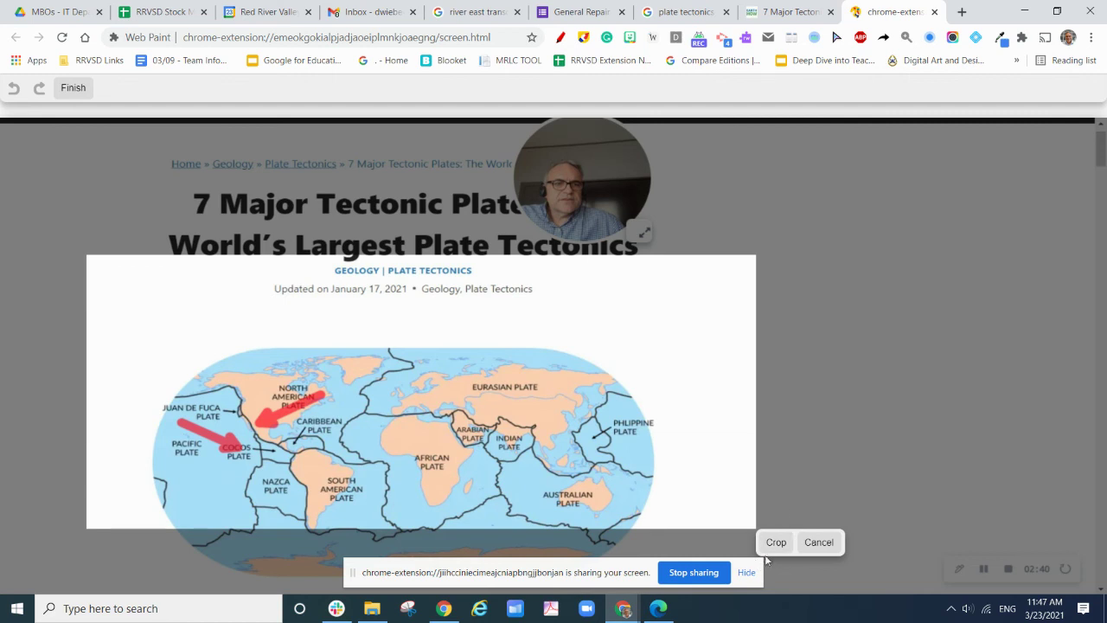
left_click(775, 543)
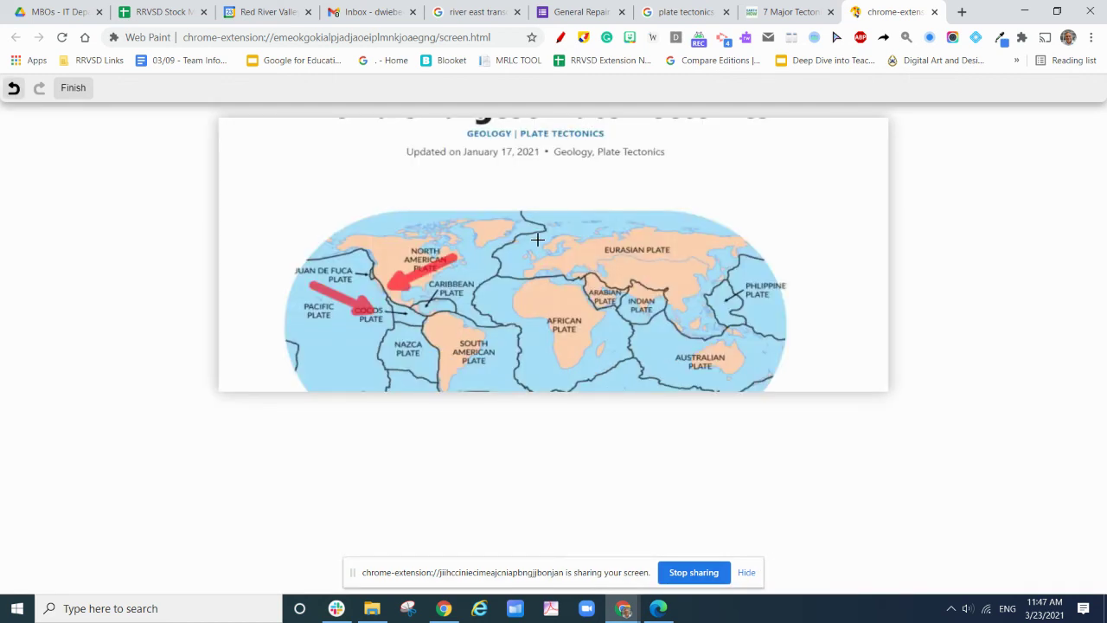
Open the save and copy options for the cropped image, close the screenshot page, and exit Web Paint
right_click(468, 211)
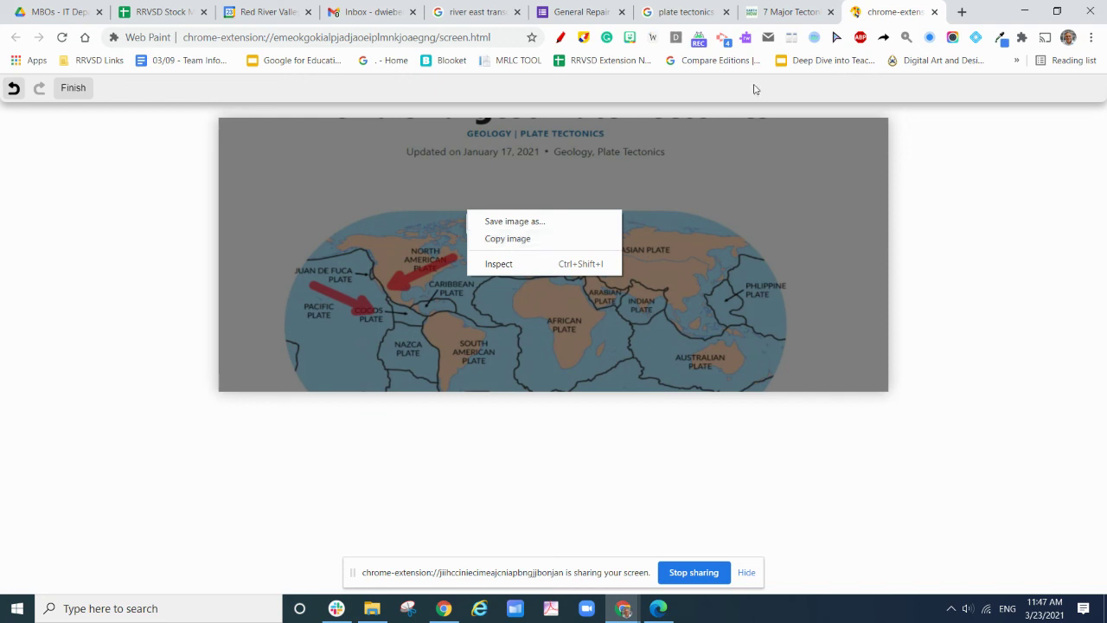
left_click(935, 11)
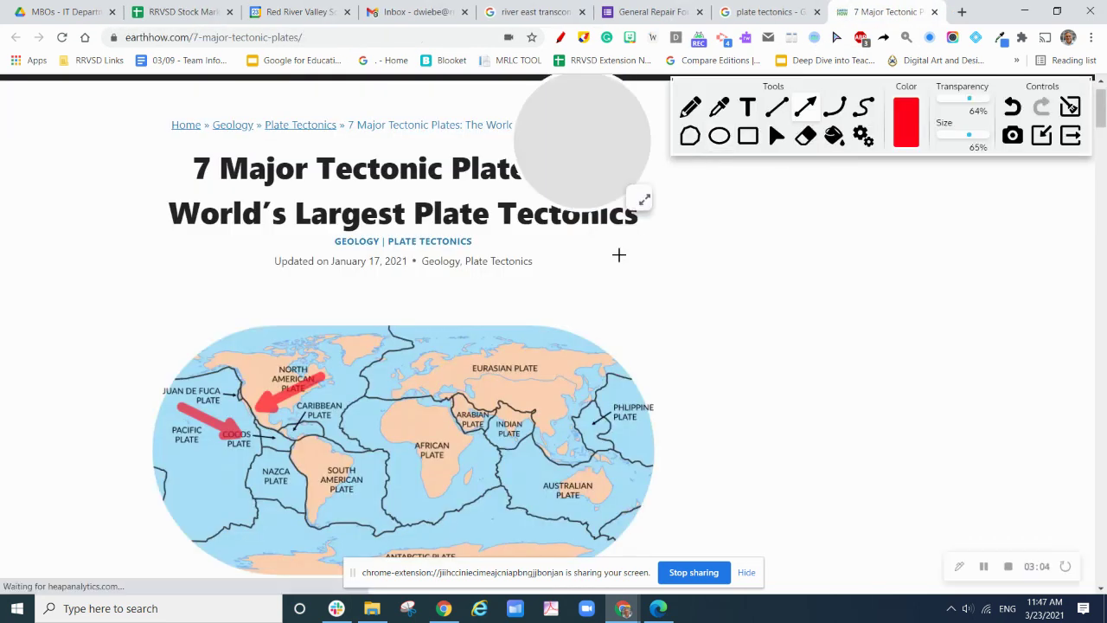
left_click(1071, 136)
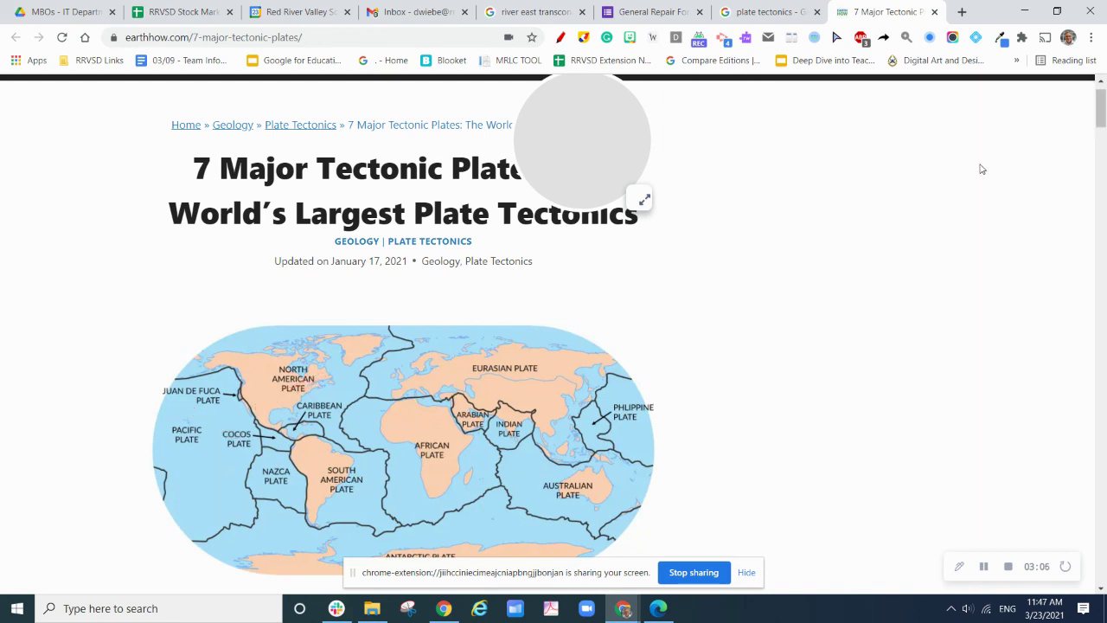